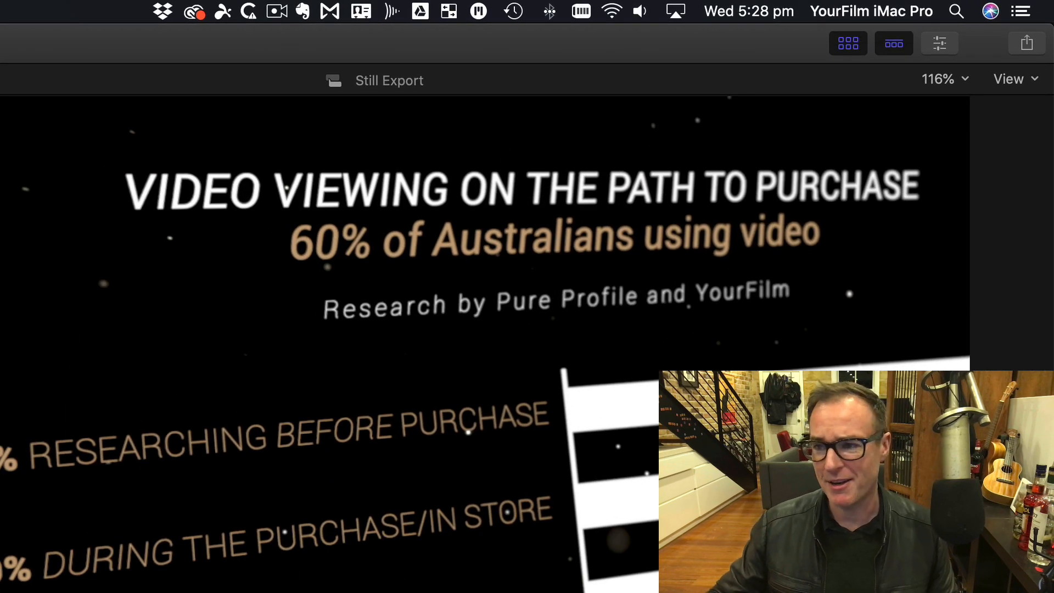
click(1037, 42)
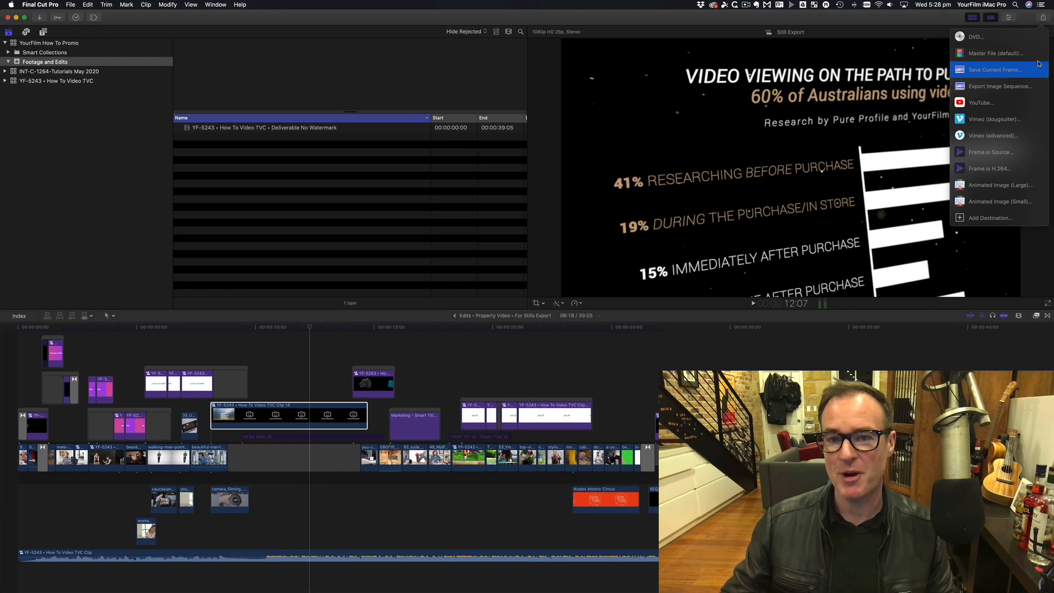
click(281, 362)
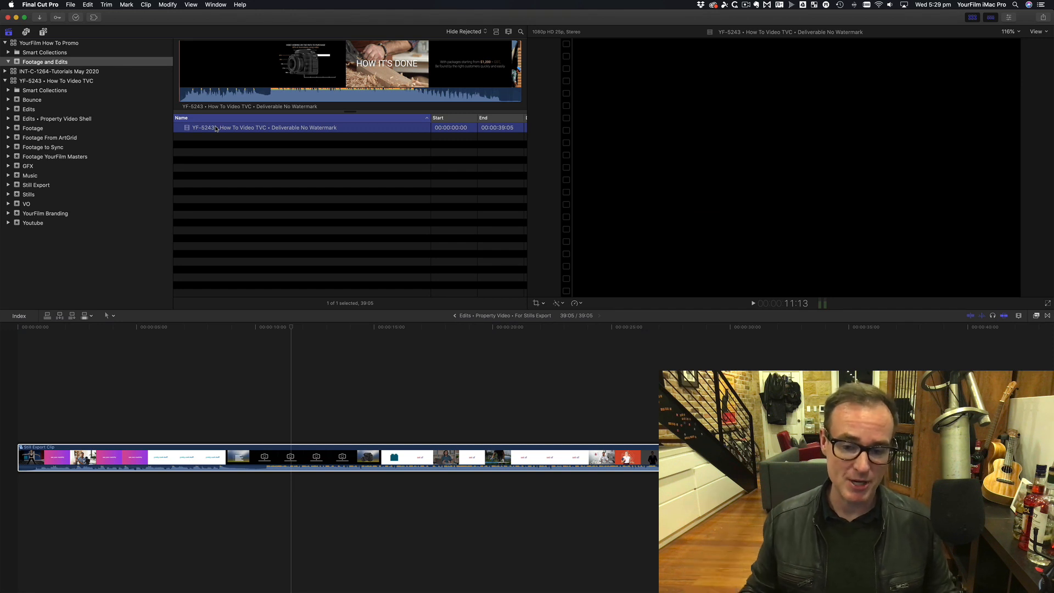
- Create a project named "Still Export" in the Footage and Edits event from the How To Video TVC deliverable clip
right_click(215, 129)
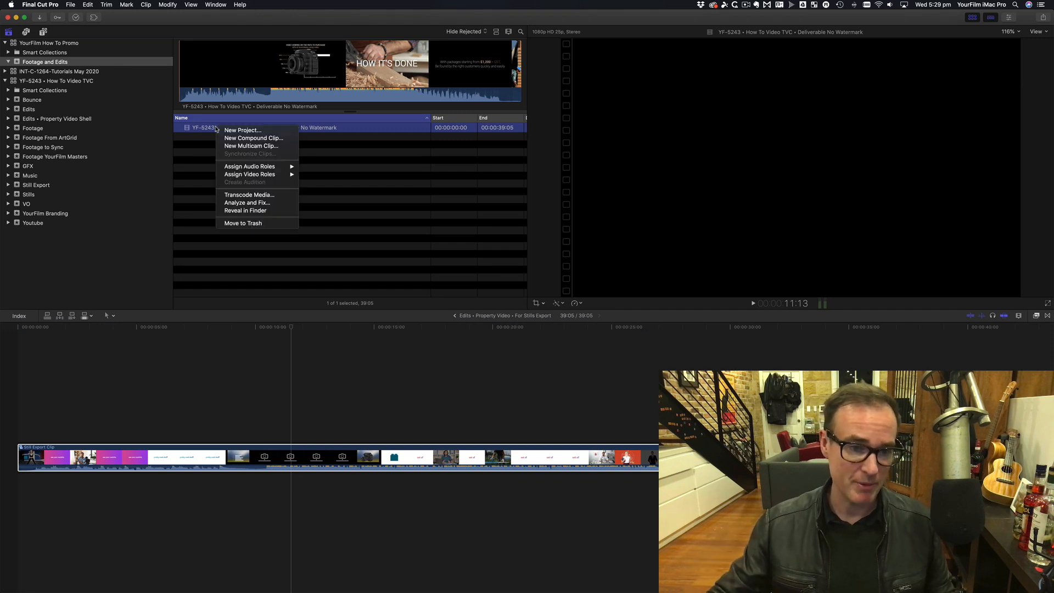
click(262, 129)
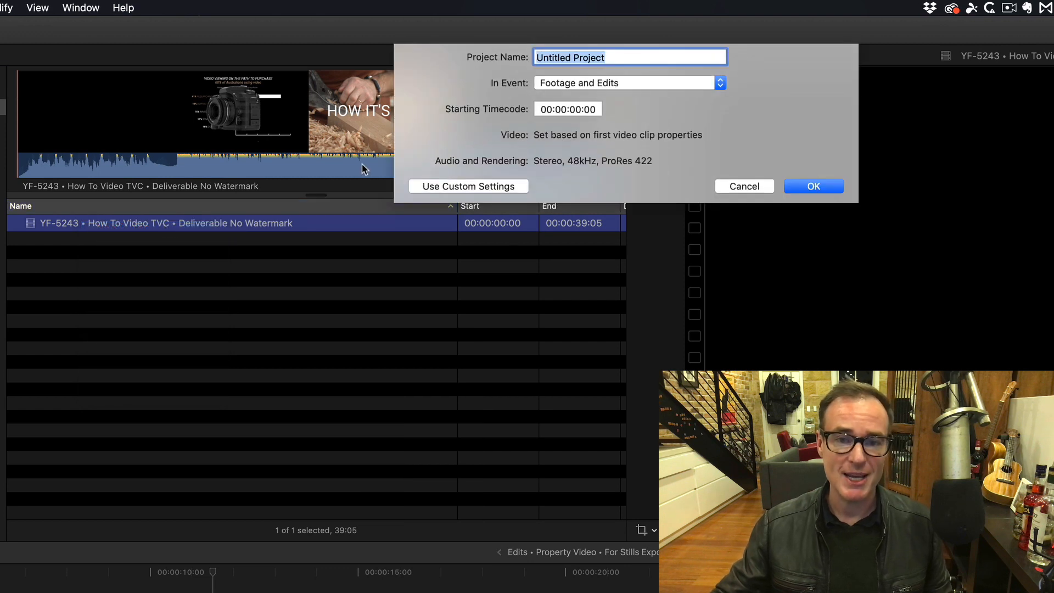
text(Still Expo)
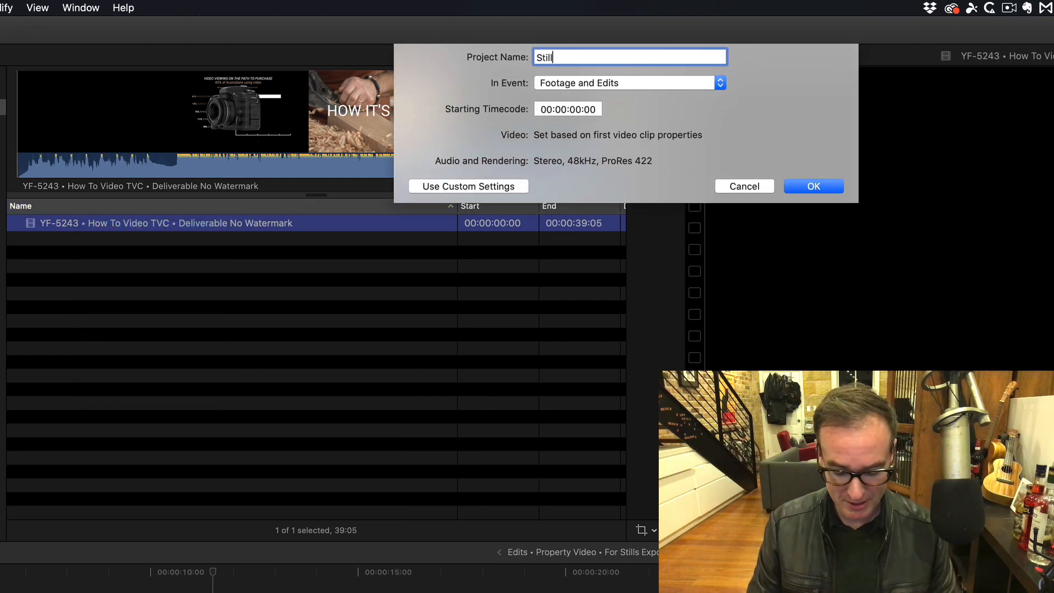
text(rt)
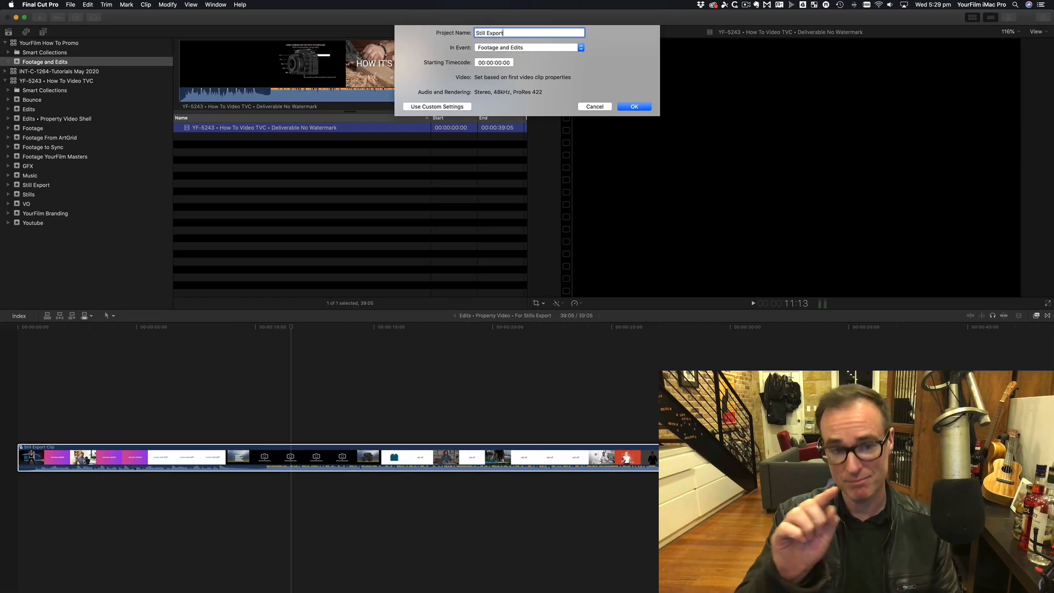
key(Return)
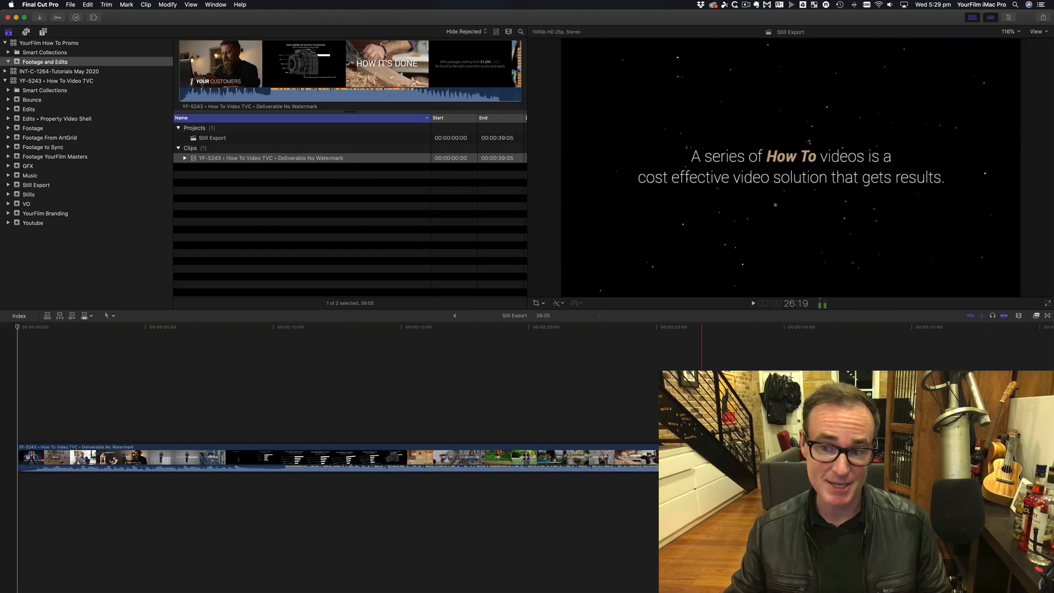
- Delete everything from the new Still Export project's timeline
key(super+a)
key(Delete)
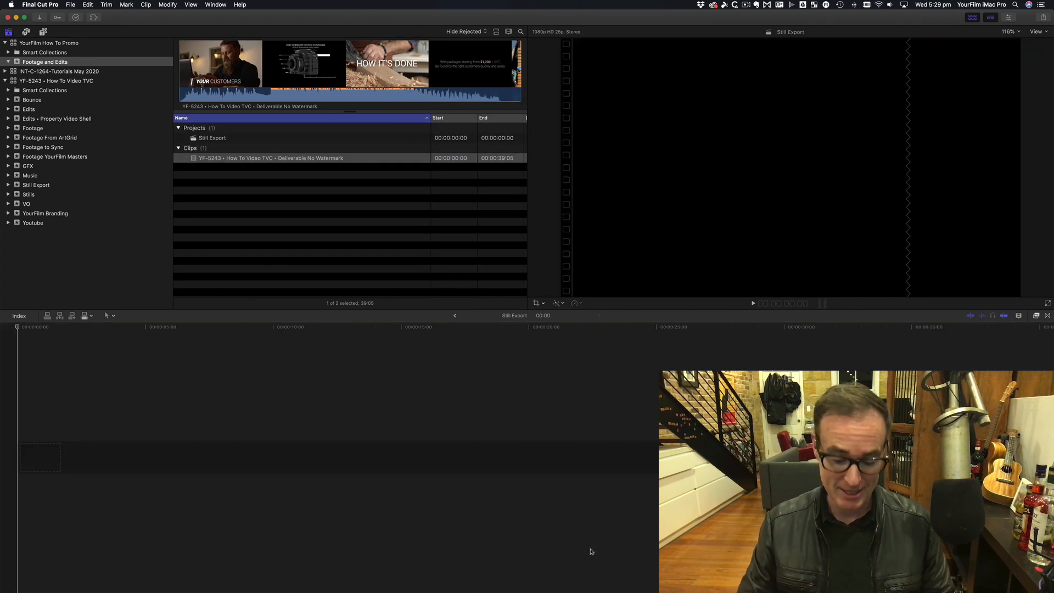
click(343, 193)
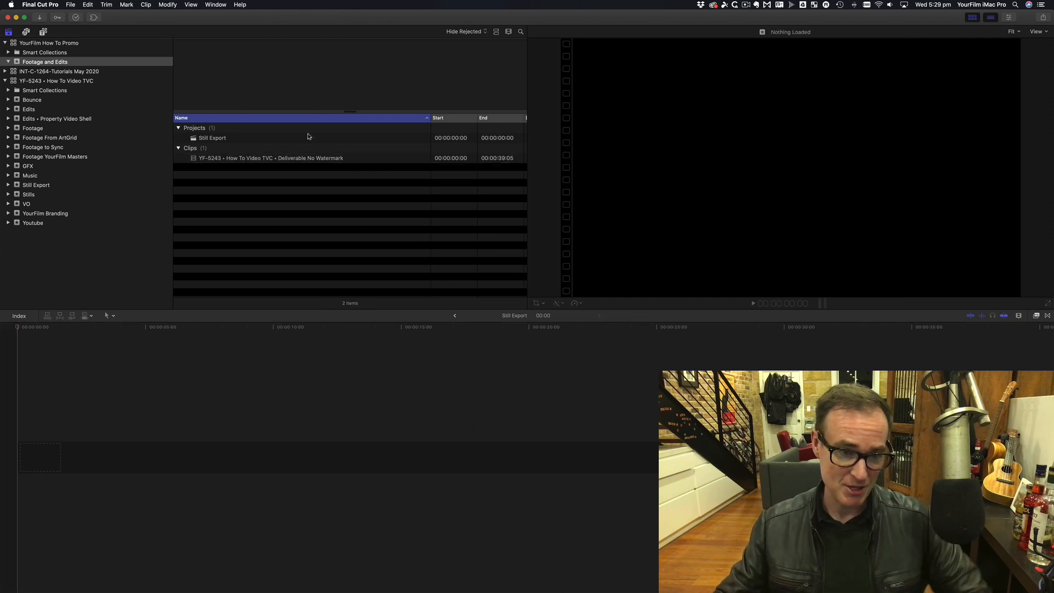
- Add eleven freeze-frame stills from different moments of the How To Video TVC clip, one after another, to the Still Export timeline
click(279, 159)
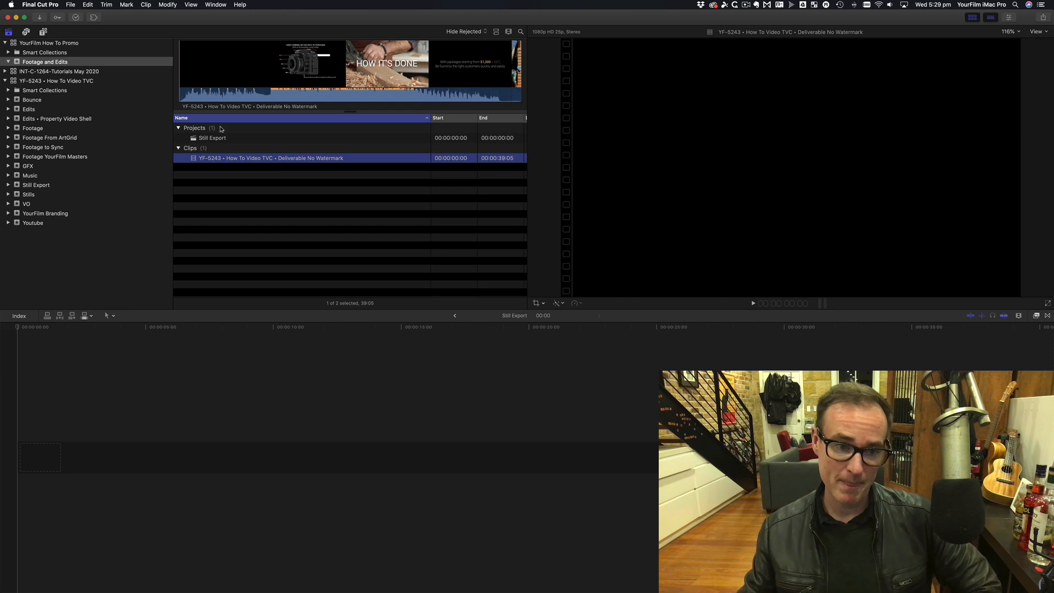
click(203, 139)
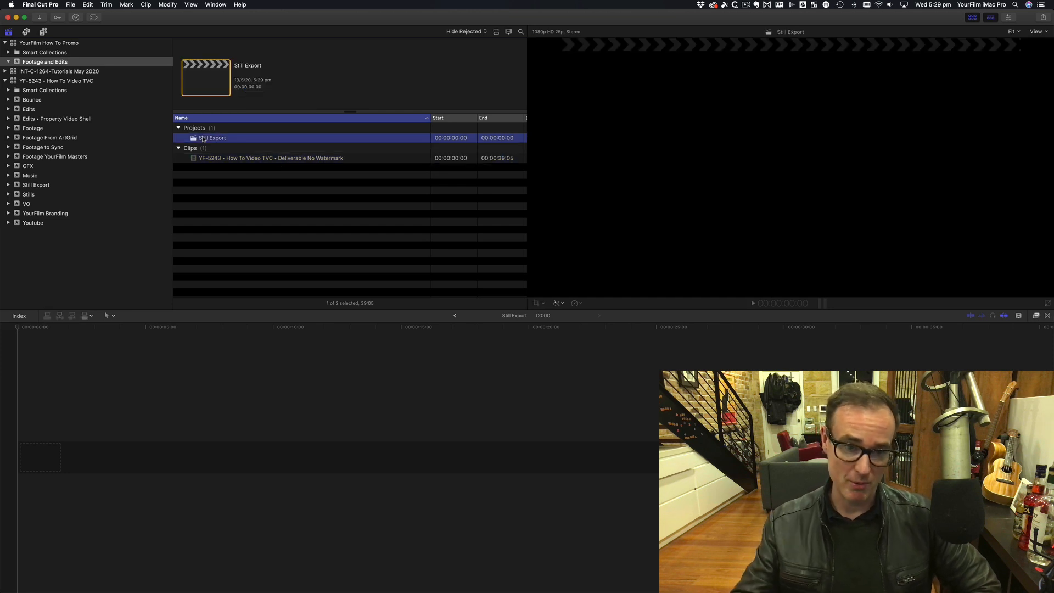
click(210, 159)
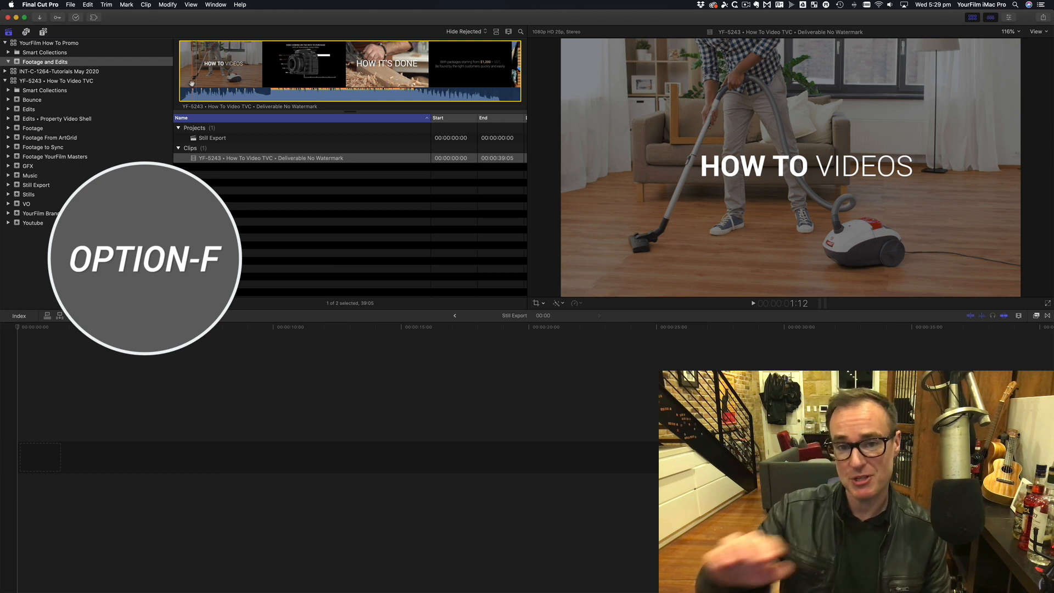
key(alt+f)
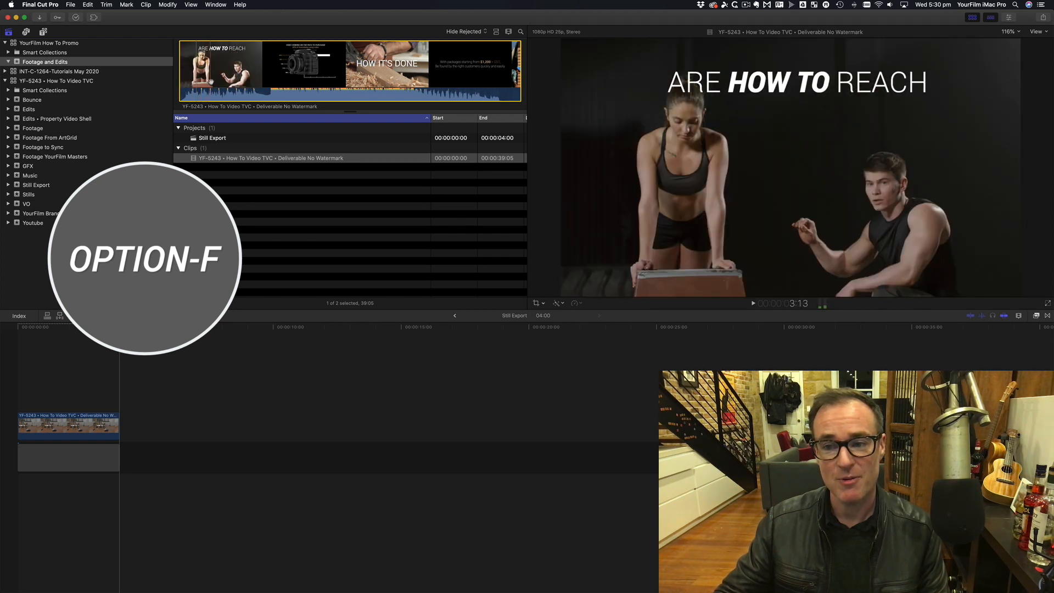
key(alt+f)
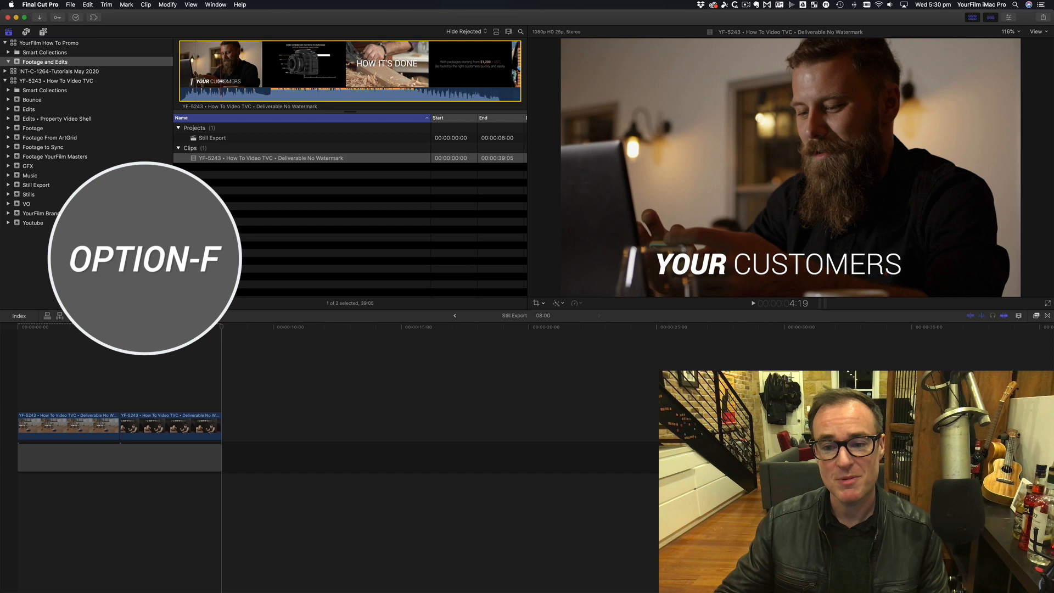
key(alt+f)
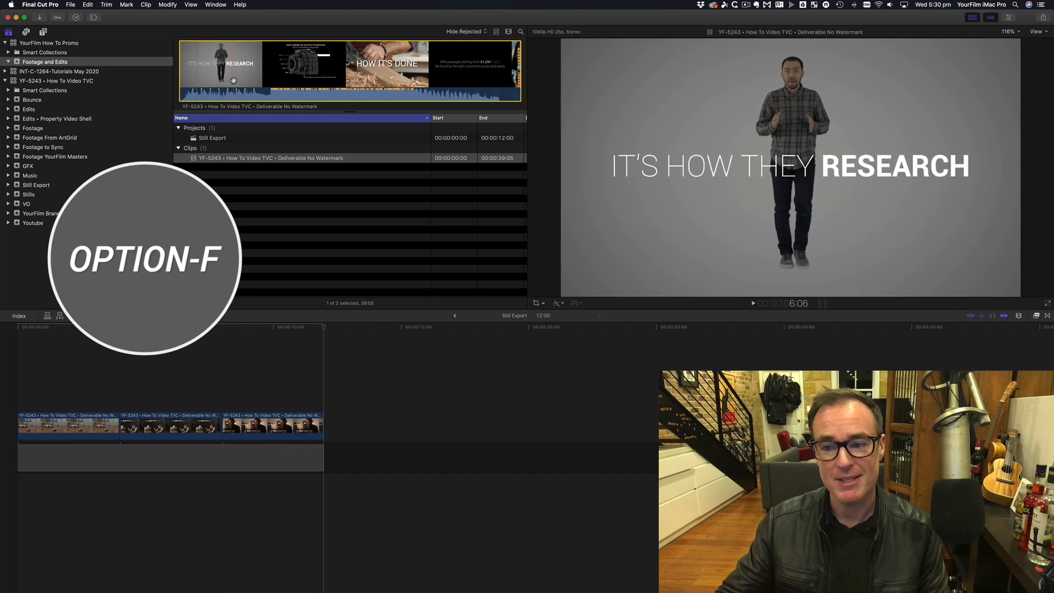
key(alt+f)
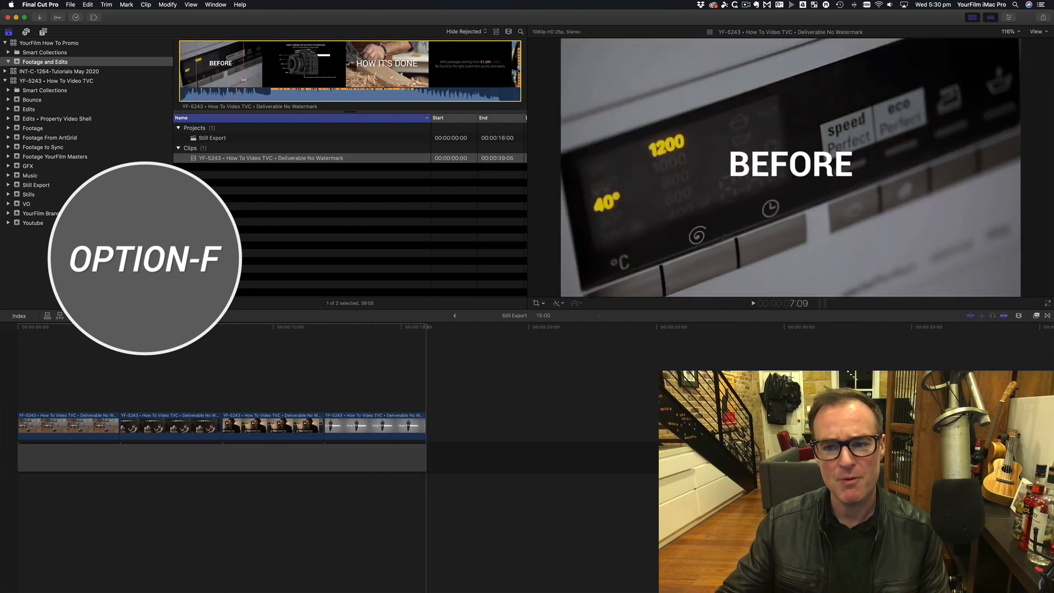
key(alt+f)
key(alt+f)
key(alt+f)
key(alt+f)
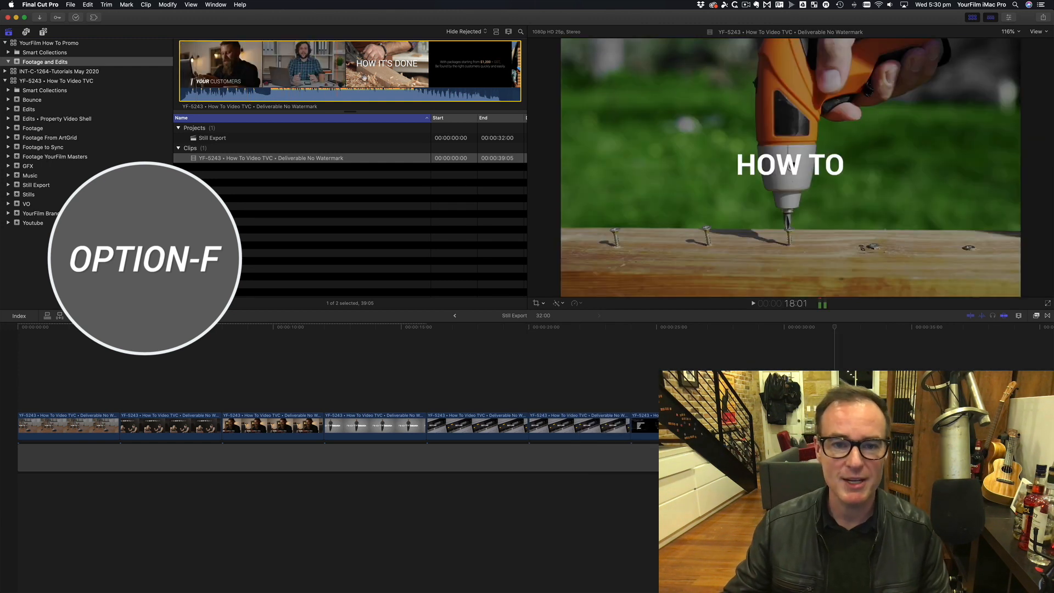
key(alt+f)
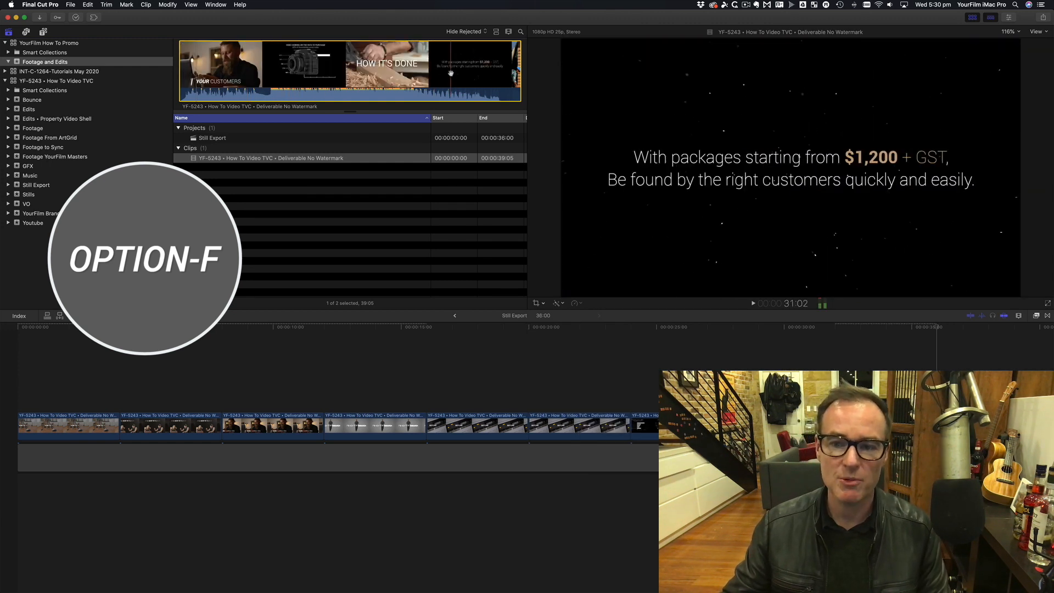
key(alt+f)
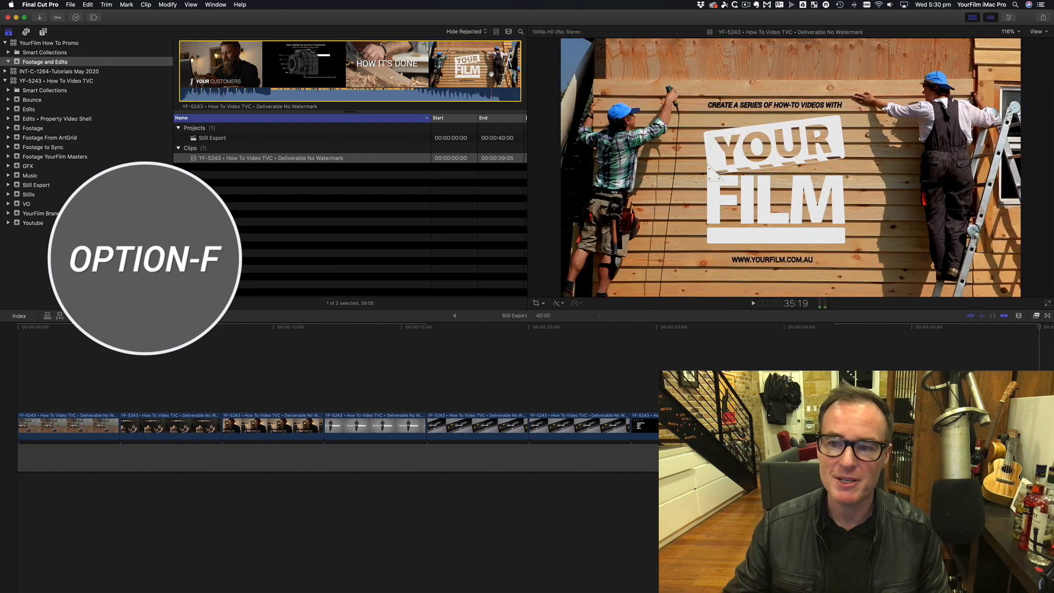
key(alt+f)
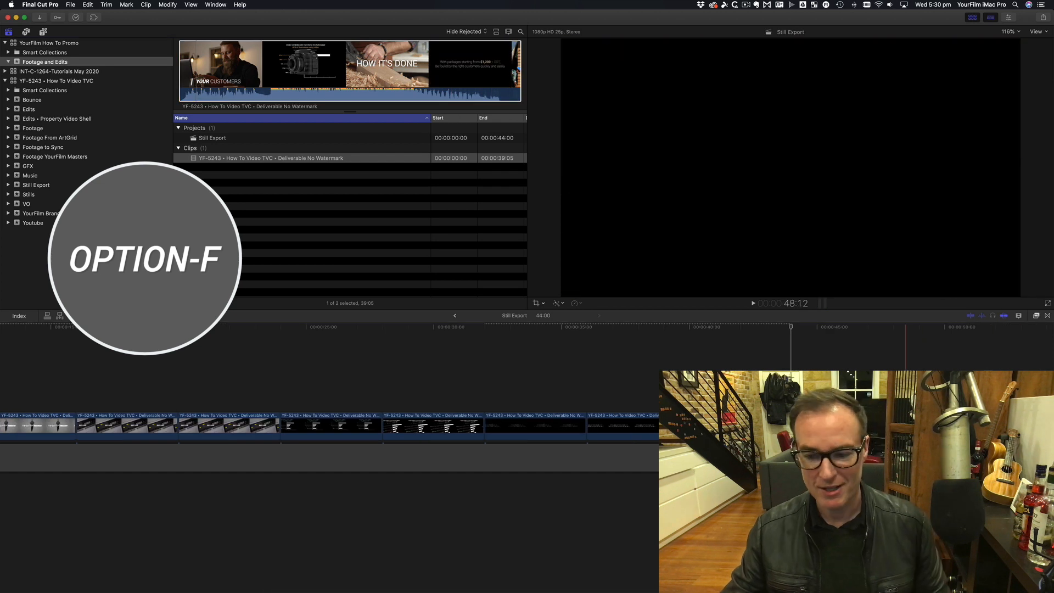
- Select all the connected stills and overwrite them into the primary storyline
key(shift+z)
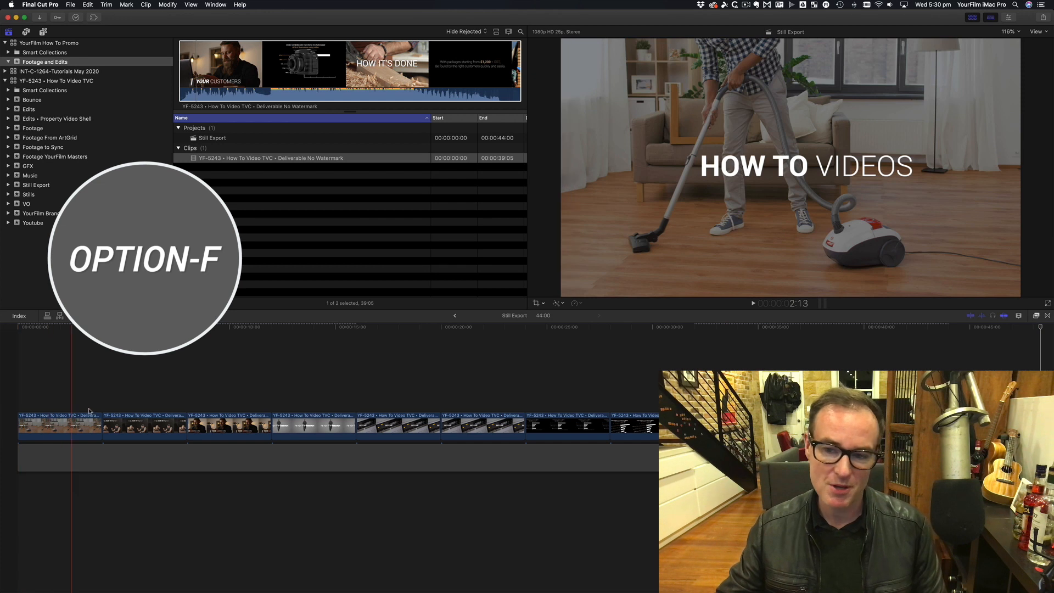
drag(974, 397, 6, 424)
key(alt+super+Down)
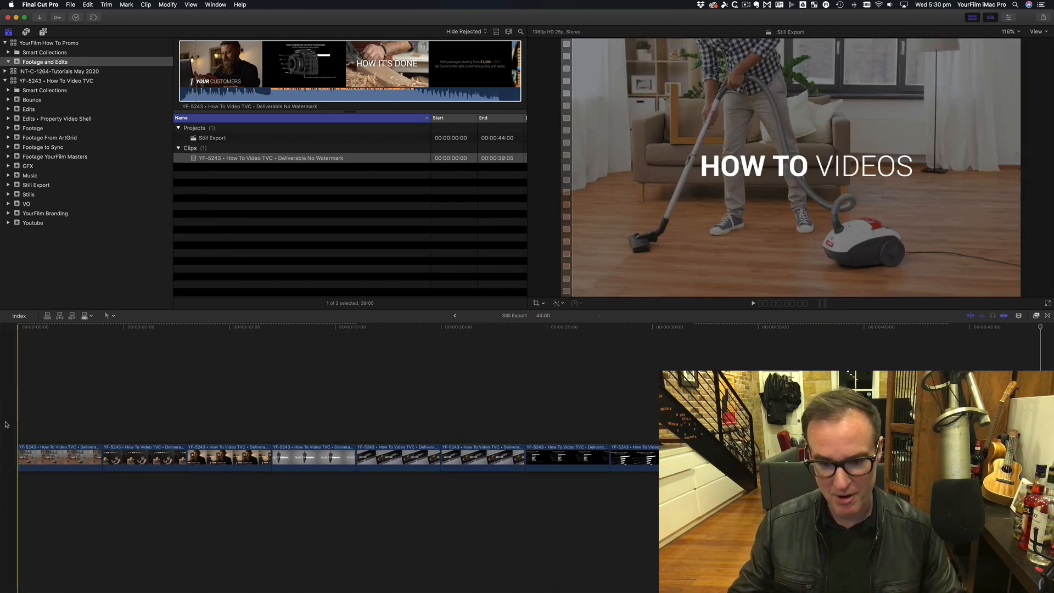
- Set the duration of all the stills on the timeline to 1 frame each
click(52, 463)
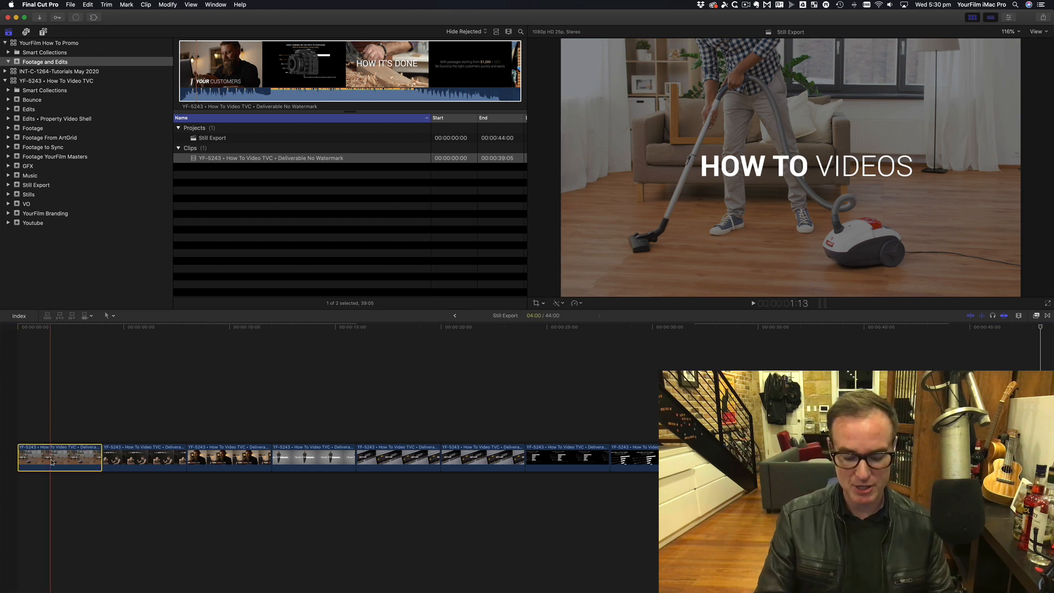
key(ctrl+d)
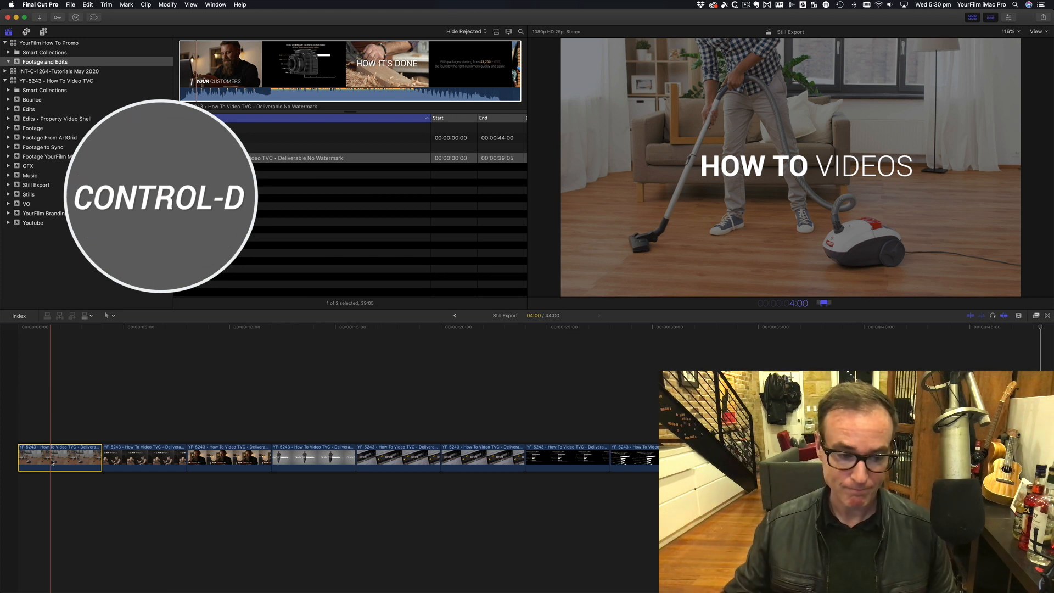
click(114, 520)
key(super+a)
key(ctrl+d)
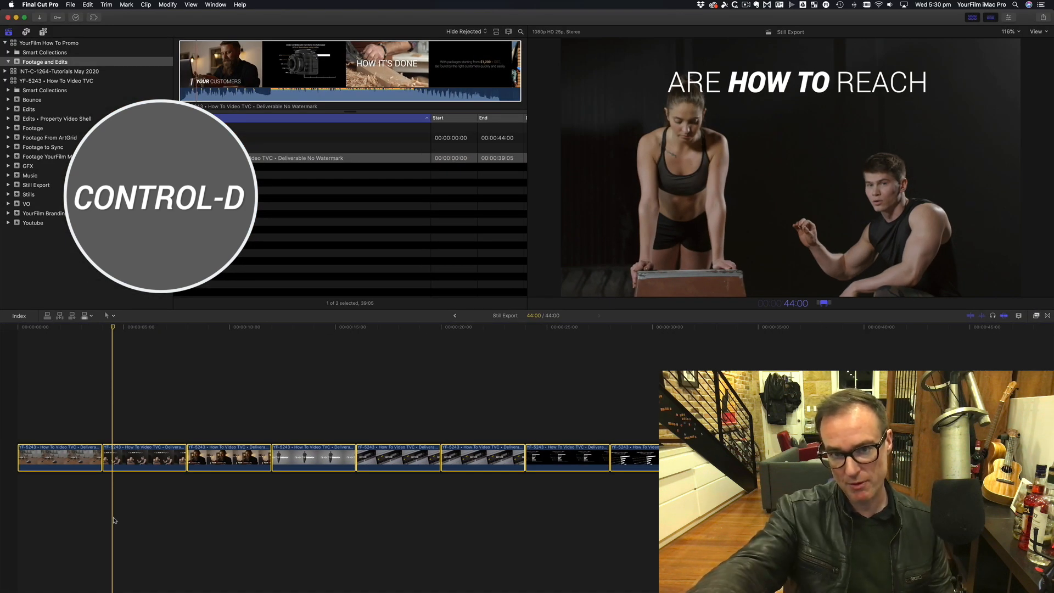
key(Return)
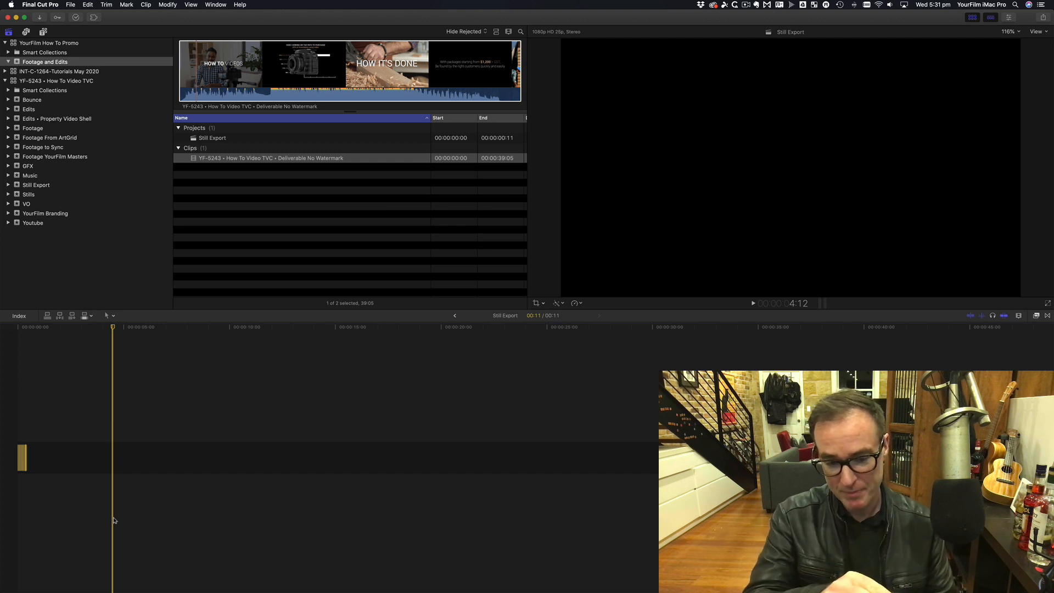
- Fit the one-frame stills in the timeline, play through them and return the playhead to the start
key(shift+z)
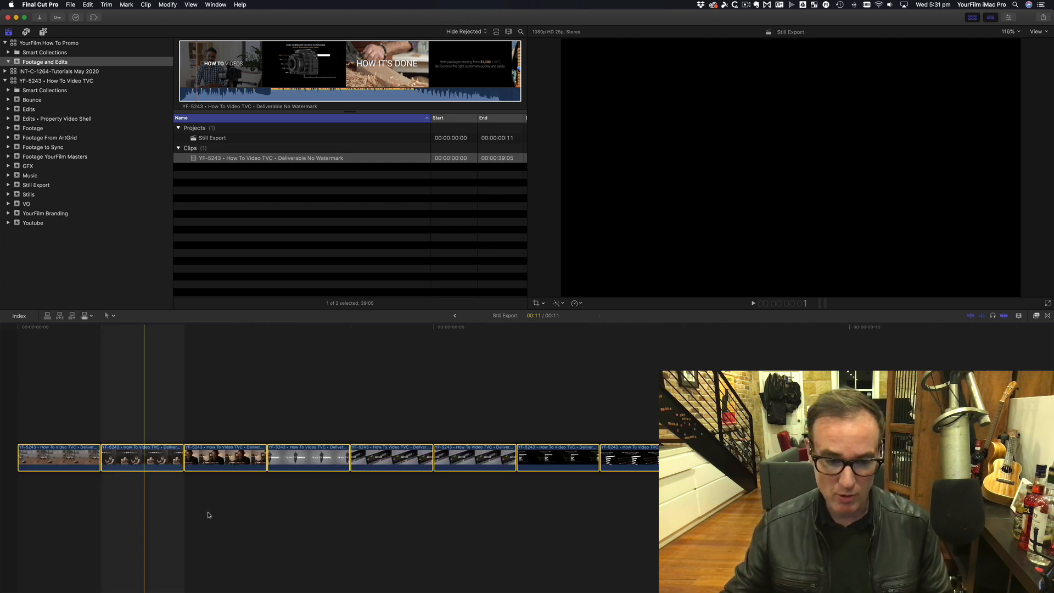
key(space)
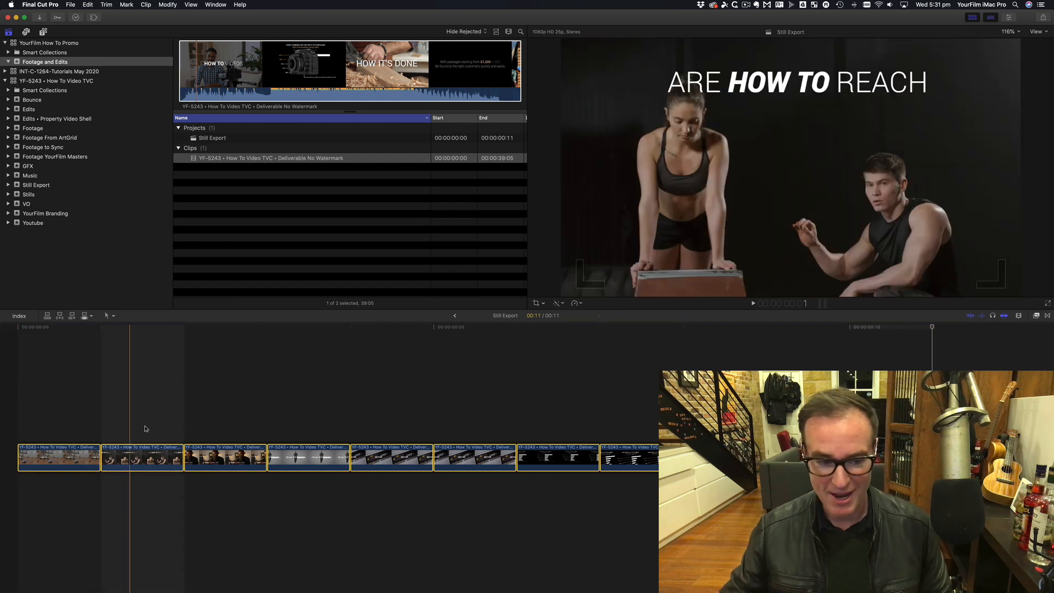
click(162, 407)
key(Home)
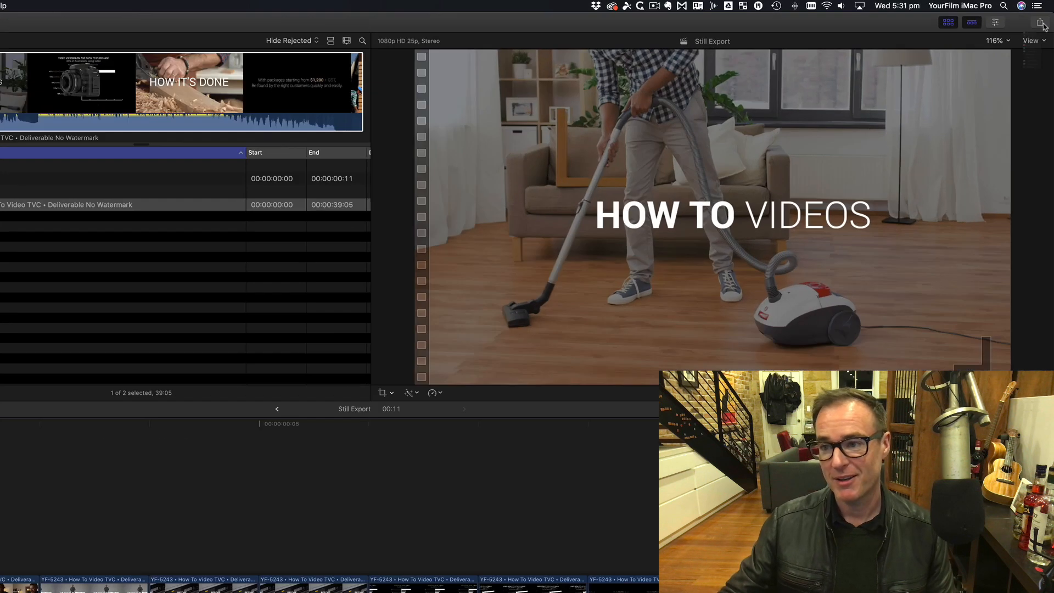
- Try adding an export destination in the share destination settings
click(1042, 17)
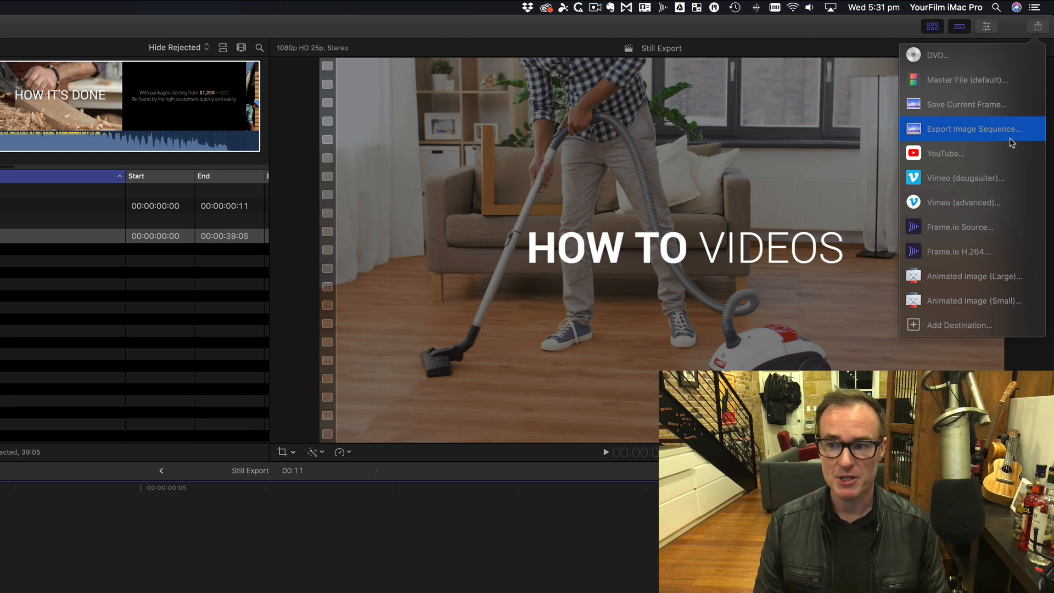
click(979, 324)
drag(588, 277, 429, 215)
click(311, 100)
click(306, 85)
- Set up an Export Image Sequence of the Still Export project in JPEG Image format and continue to the save dialog
click(1037, 26)
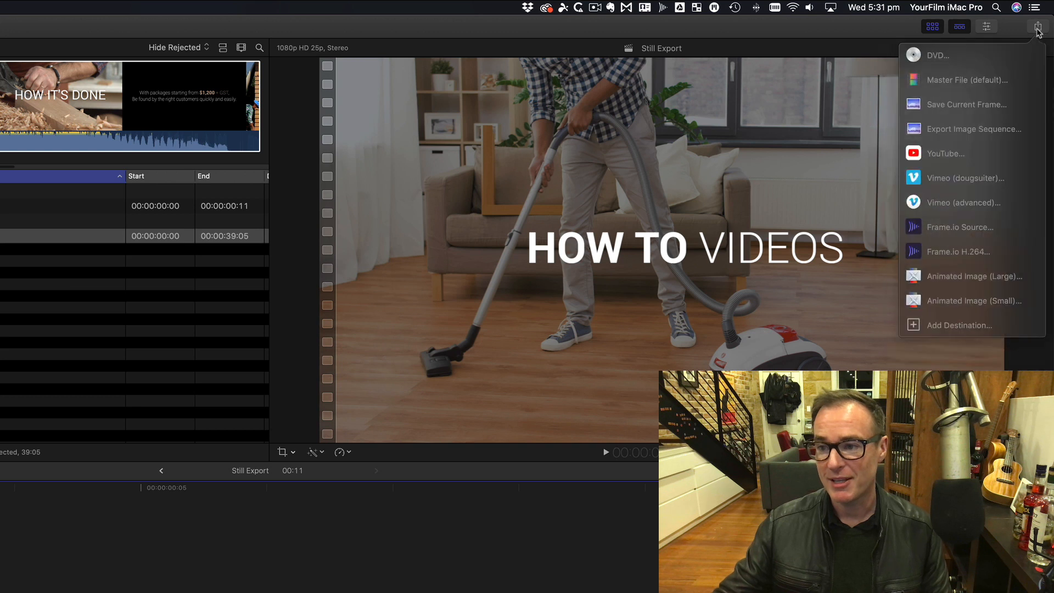
click(1032, 124)
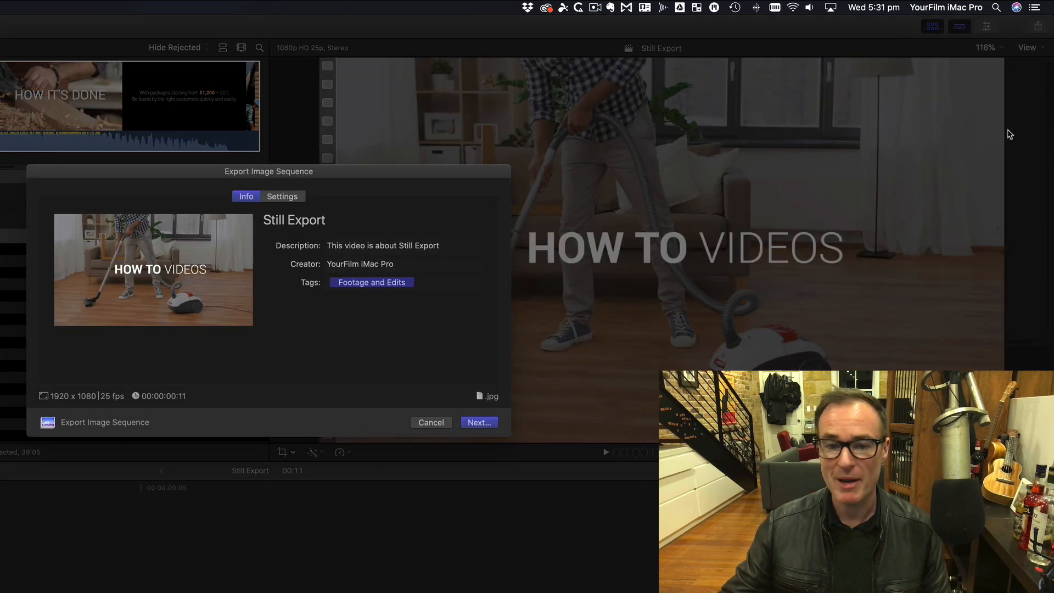
click(279, 193)
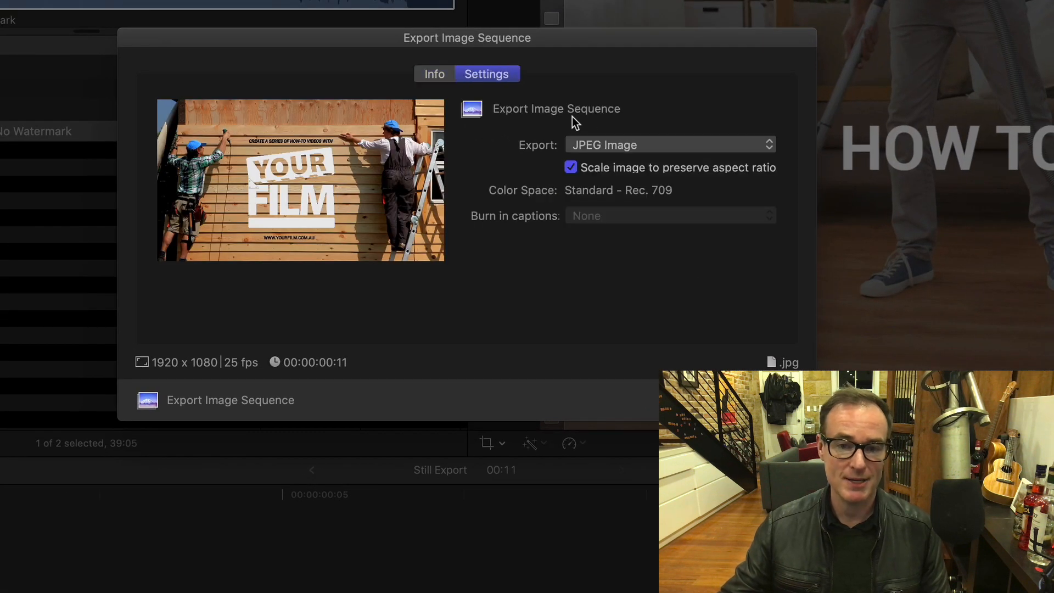
click(624, 147)
click(643, 57)
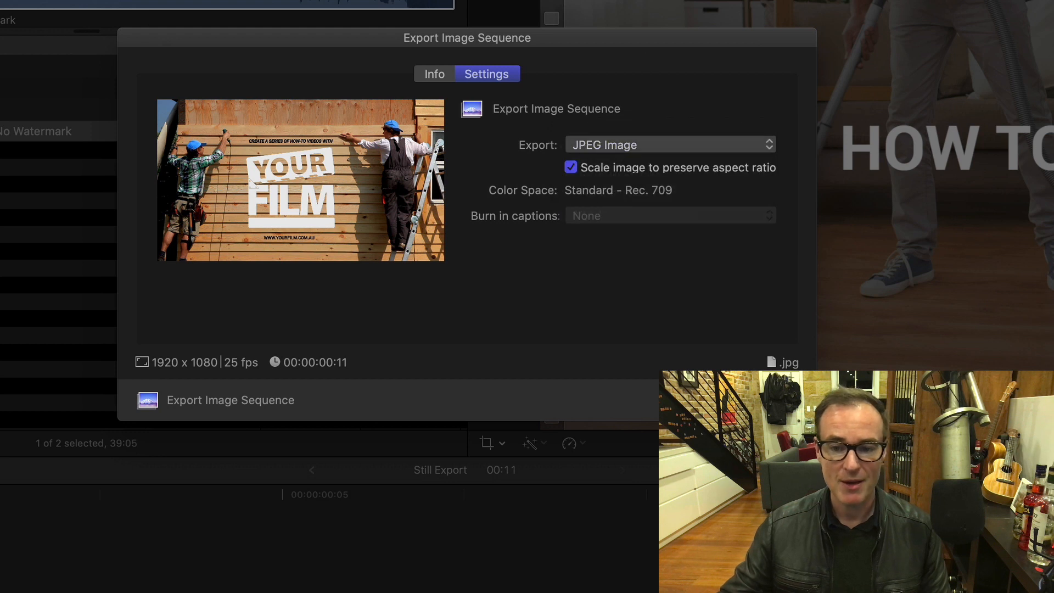
click(770, 400)
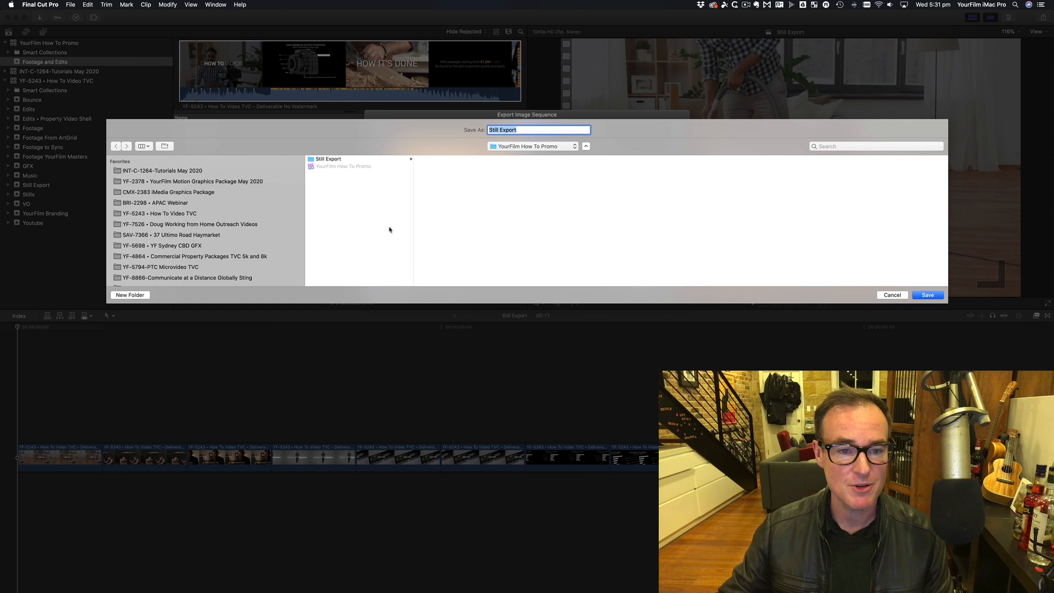
- Create a new folder named Still Export 02 inside YourFilm How To Promo and save the image sequence there as Still Export
click(351, 159)
click(365, 187)
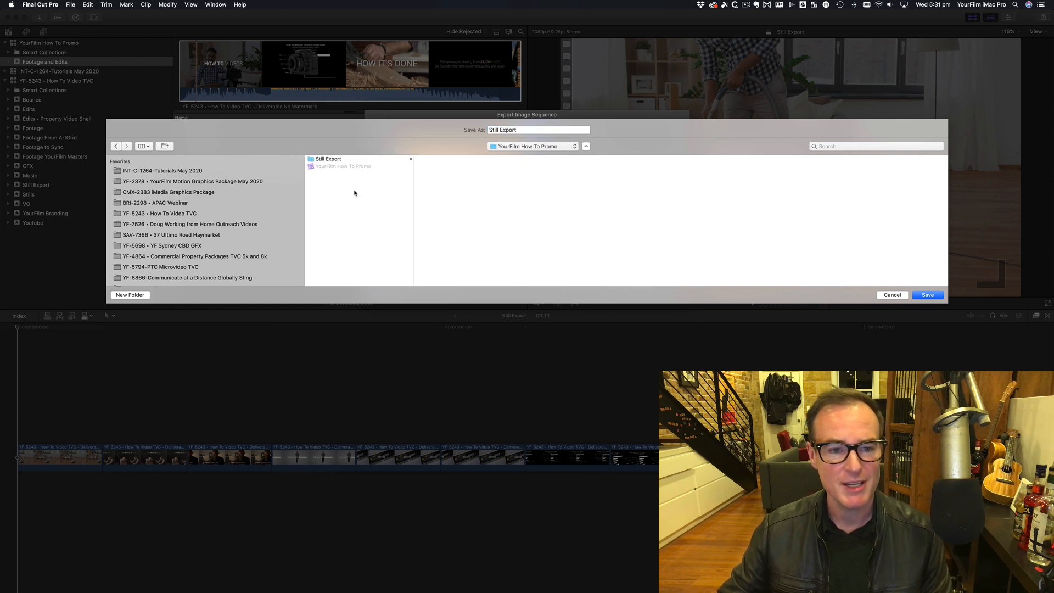
key(super+shift+n)
text(Still Export 0)
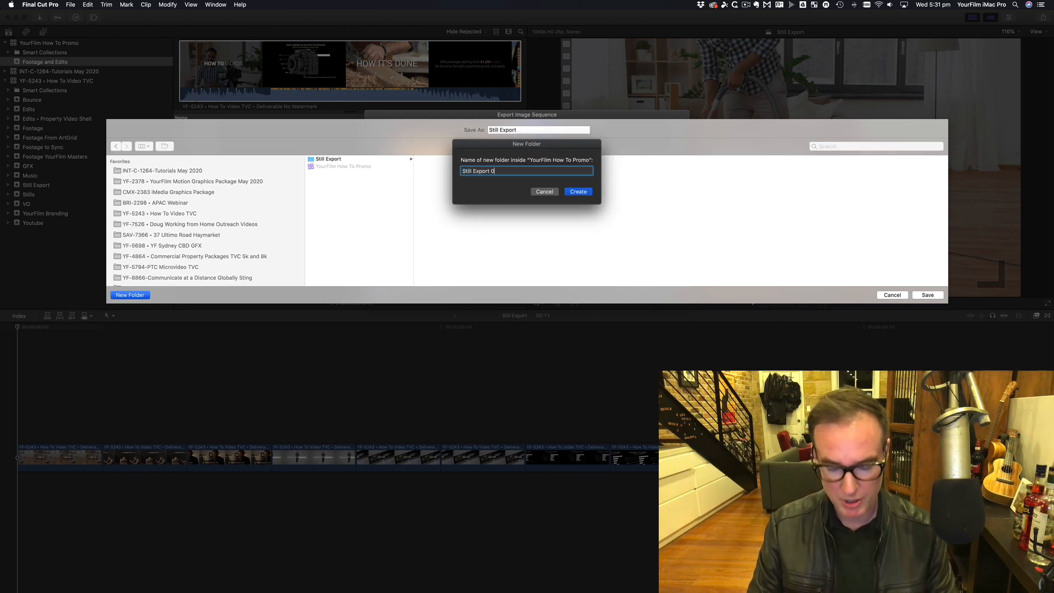
key(Return)
key(Return)
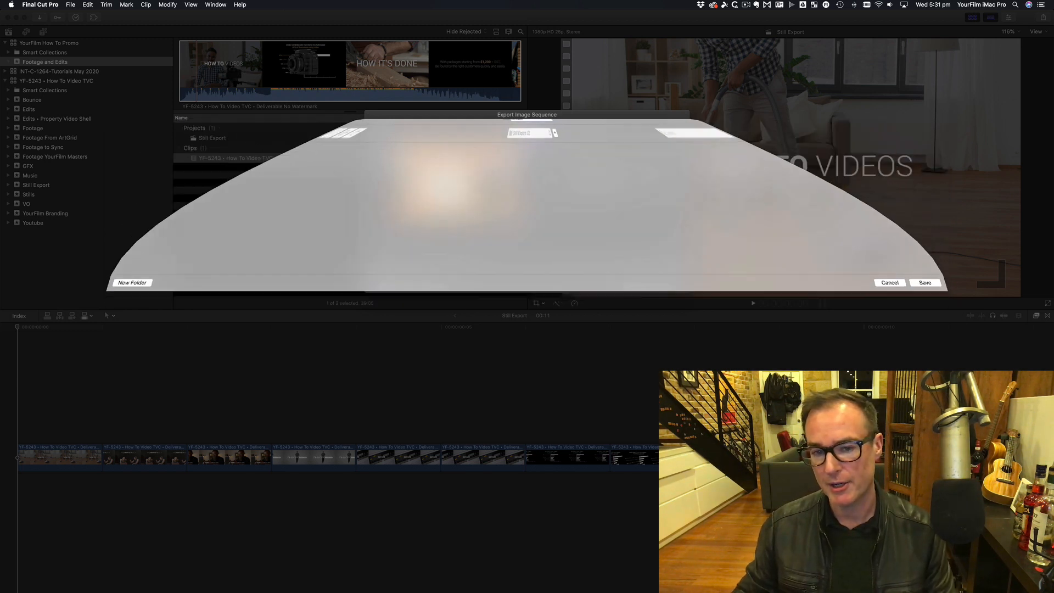
- Switch to Finder and open the Still Export folder in YourFilm How To Promo, selecting its first frame
key(super+Tab)
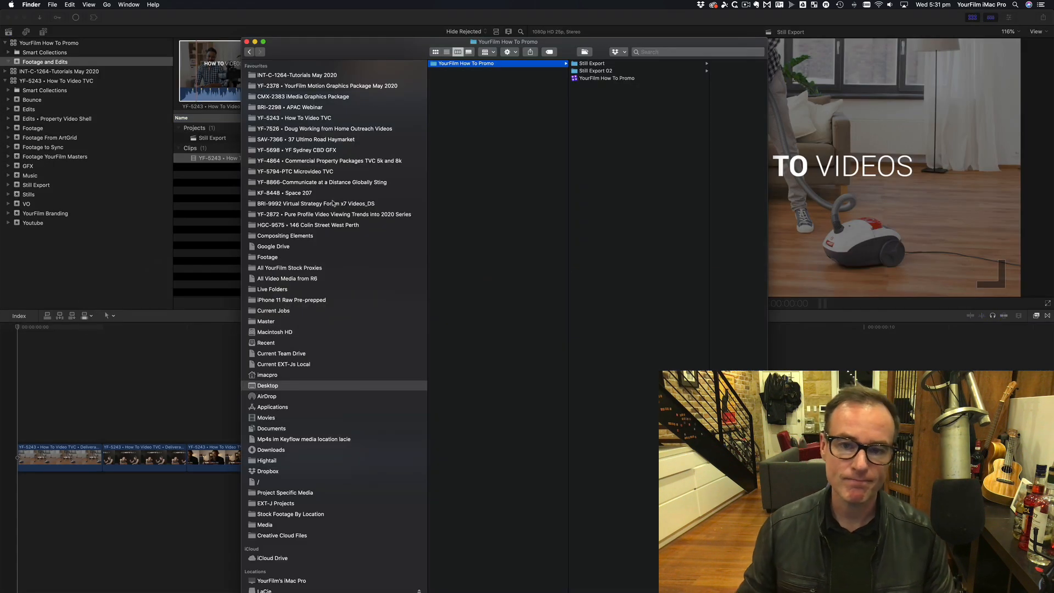
key(Right)
key(Right)
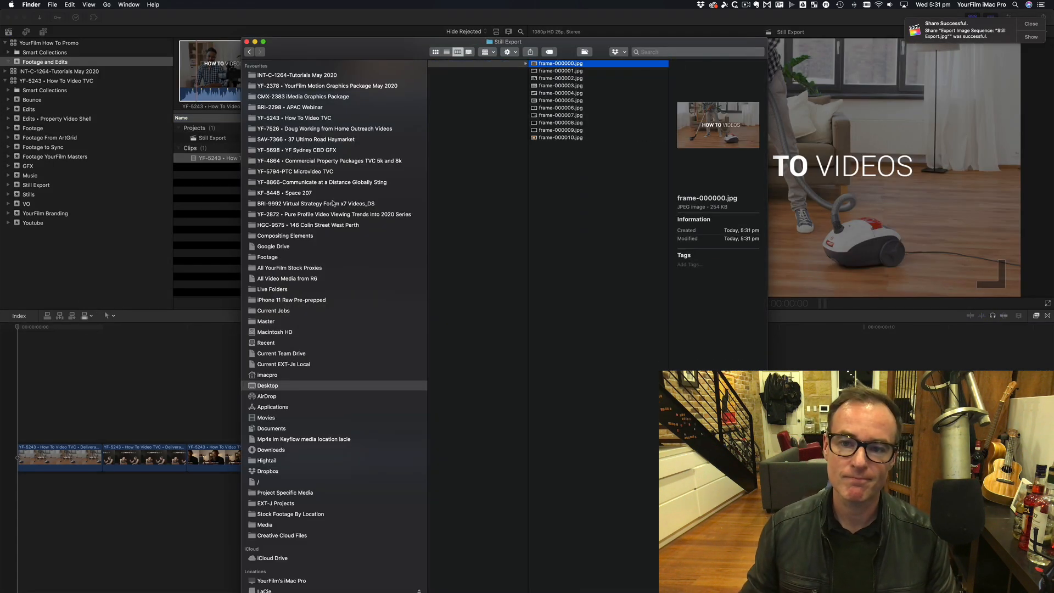
- Preview the exported JPEG frames in sequence from frame-000000.jpg to frame-000006.jpg, close the preview and switch back to Final Cut Pro
key(space)
key(Down)
key(Down)
key(Down)
key(Down)
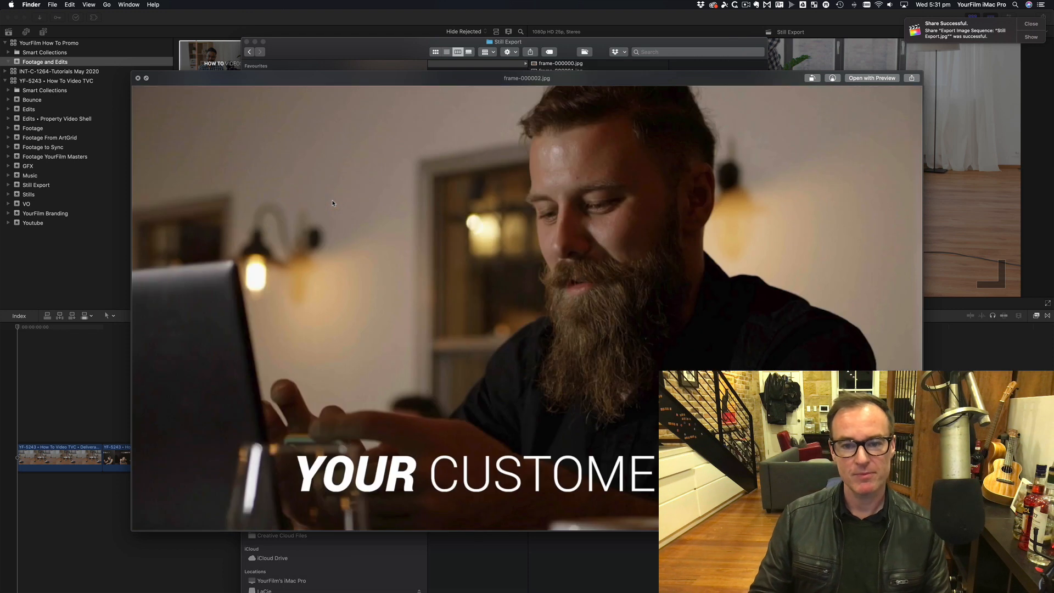
key(Down)
key(Down)
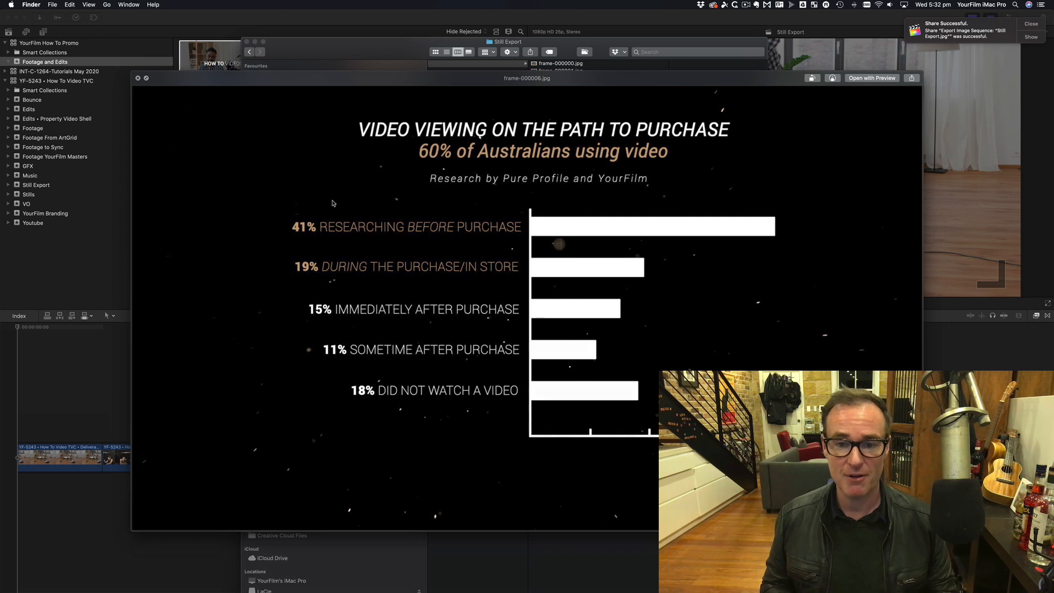
key(space)
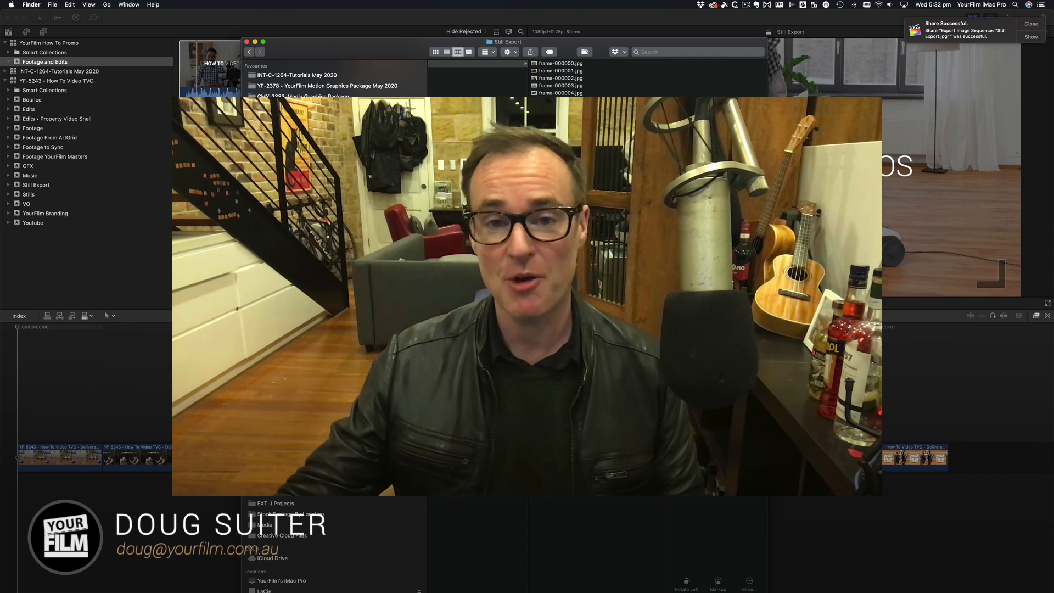
key(super+Tab)
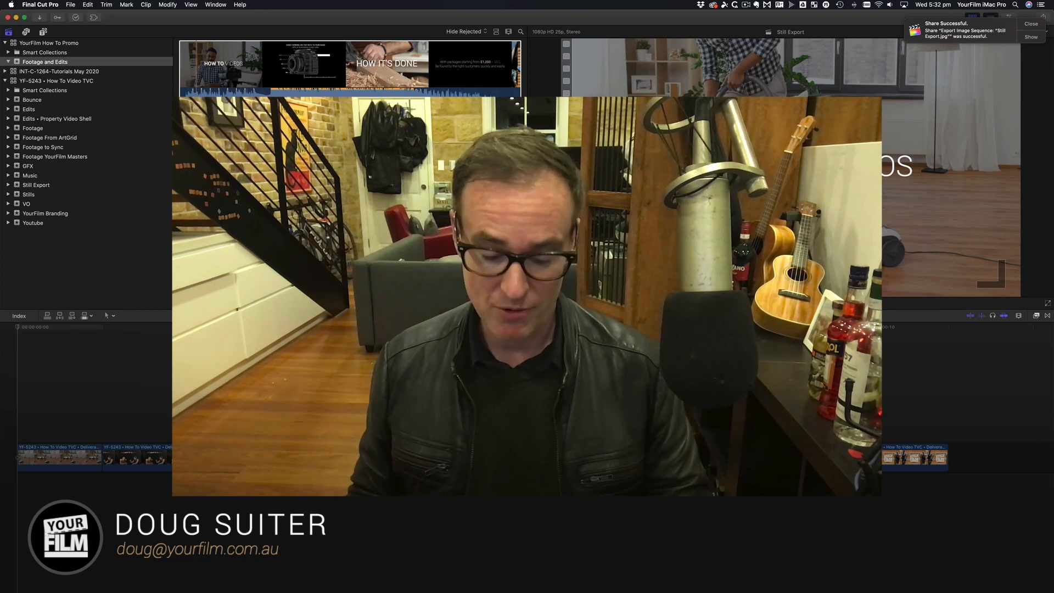